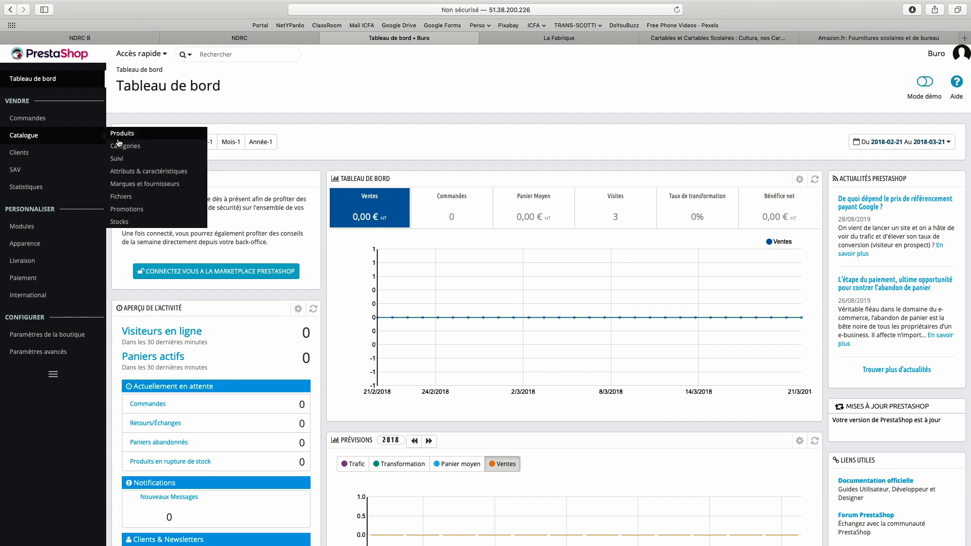
Step: Open the catalogue's category list and start adding a new category
left_click(139, 147)
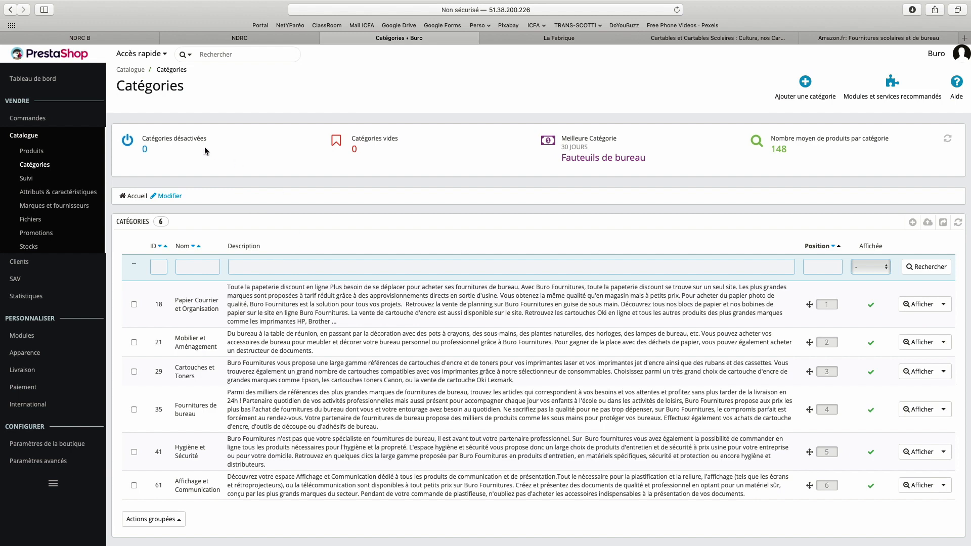
scroll(234, 276, "down", 2)
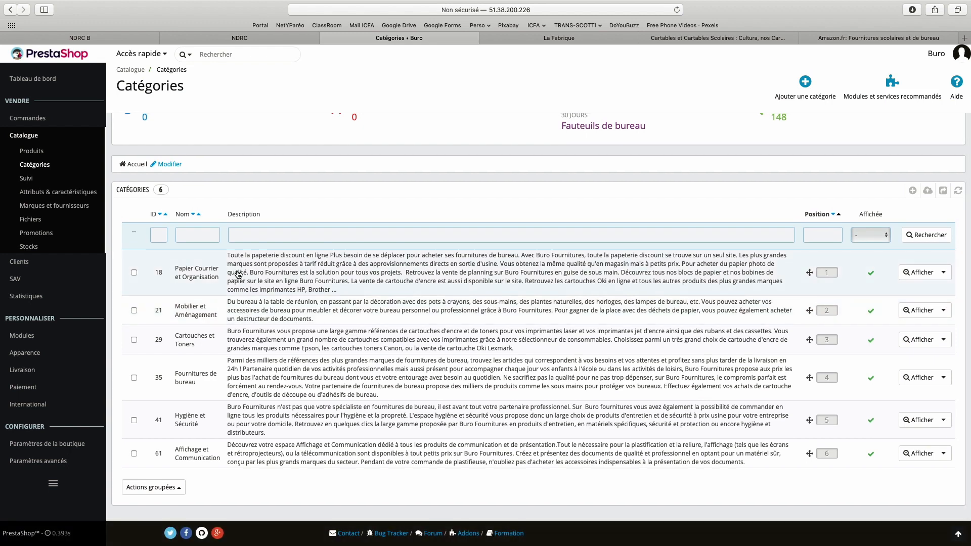
scroll(338, 275, "up", 2)
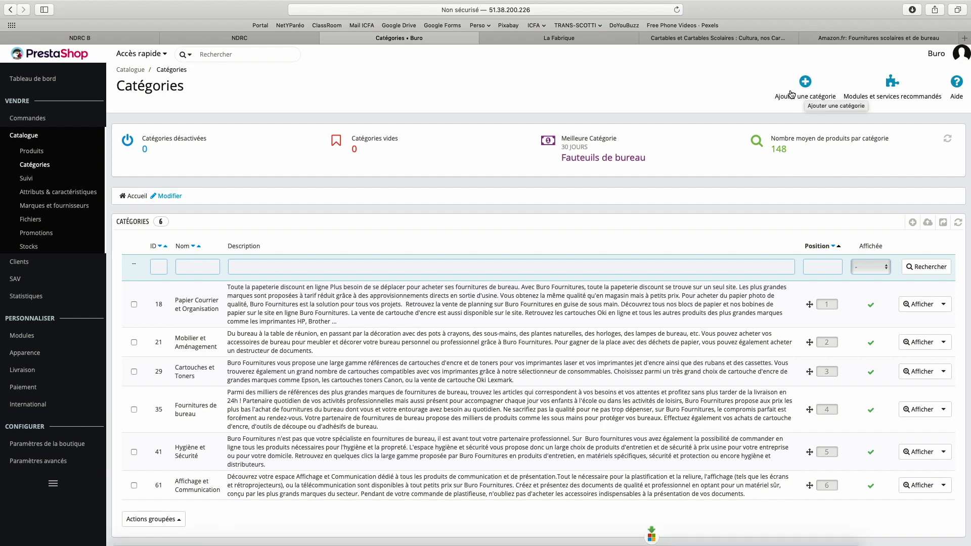
left_click(804, 87)
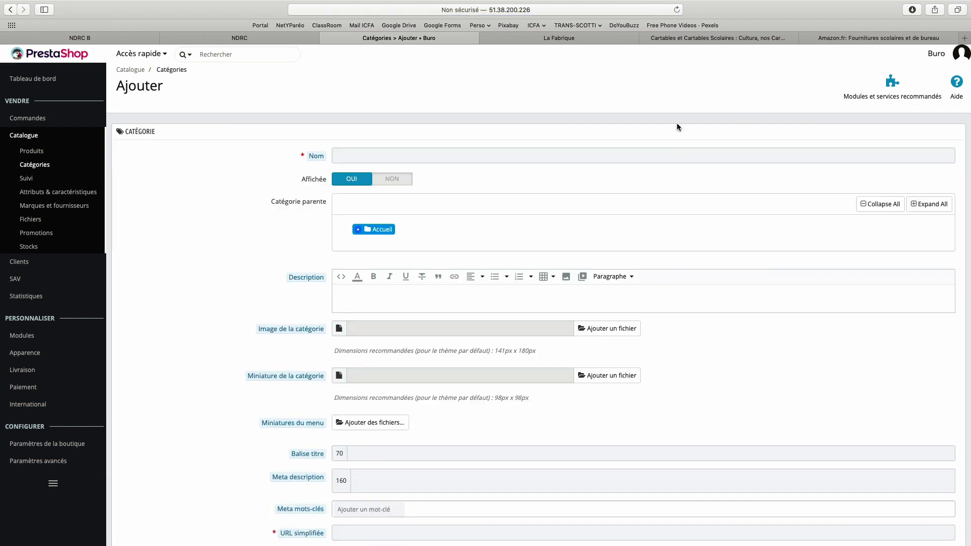
Step: Name the new category "Cartable scolaire" and keep its display option set to Oui
scroll(562, 186, "down", 3)
scroll(564, 190, "down", 3)
scroll(562, 189, "up", 6)
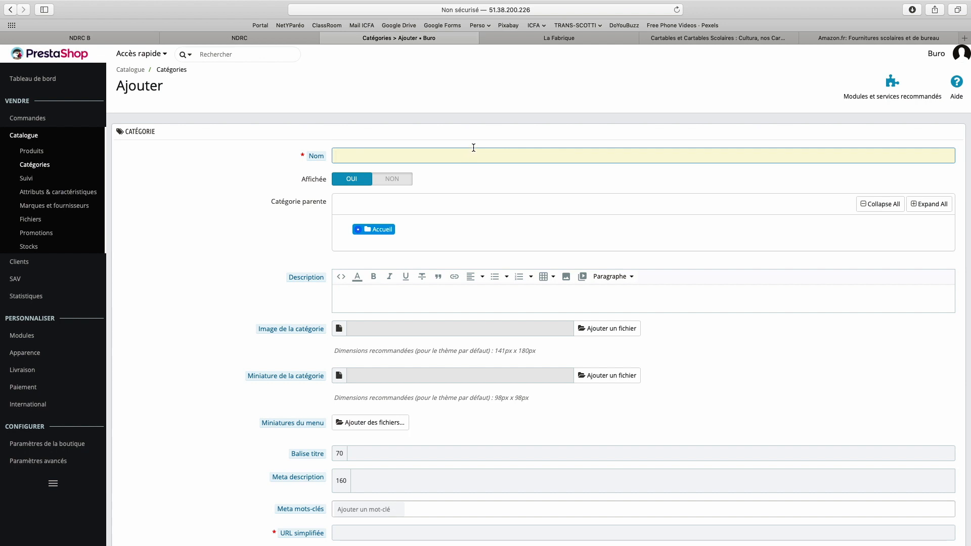
type("Cartable scolaire")
left_click(438, 181)
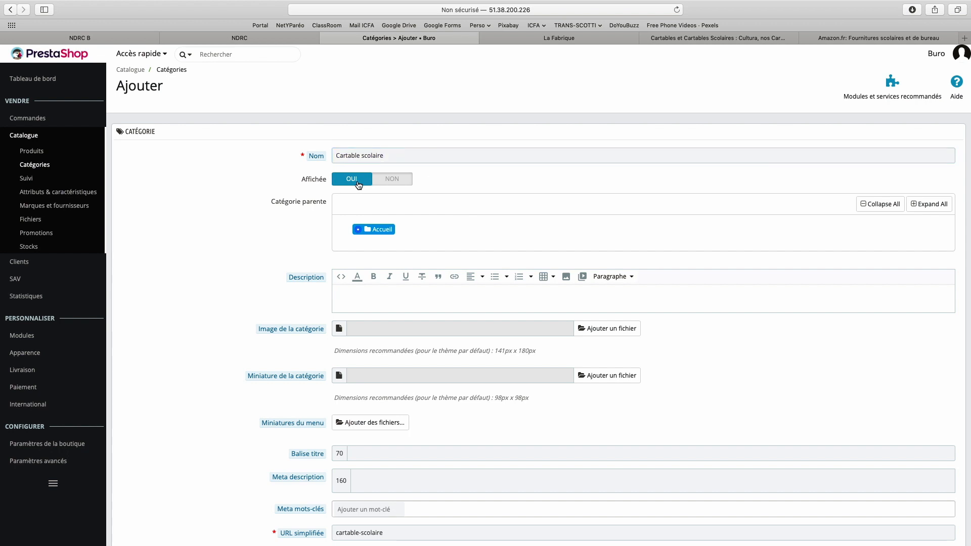
left_click(391, 180)
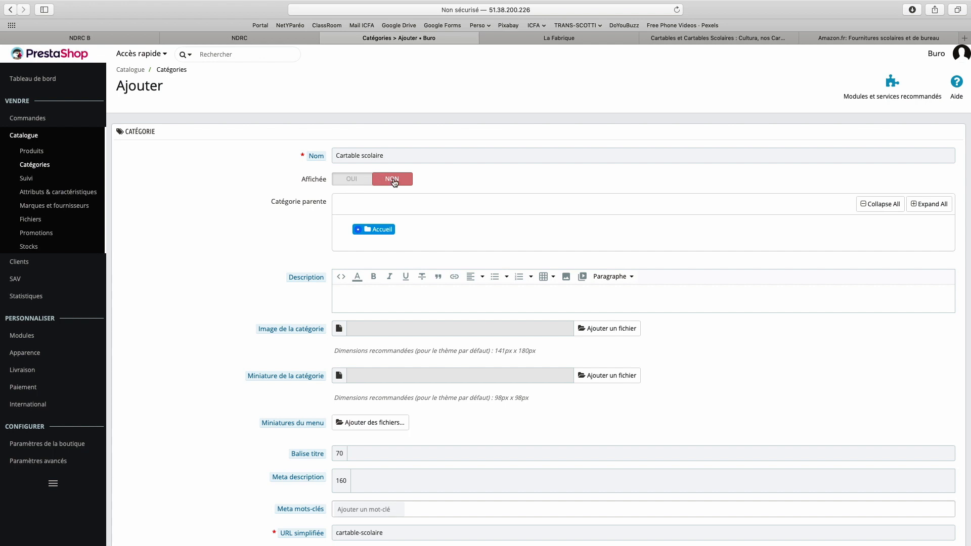
left_click(351, 183)
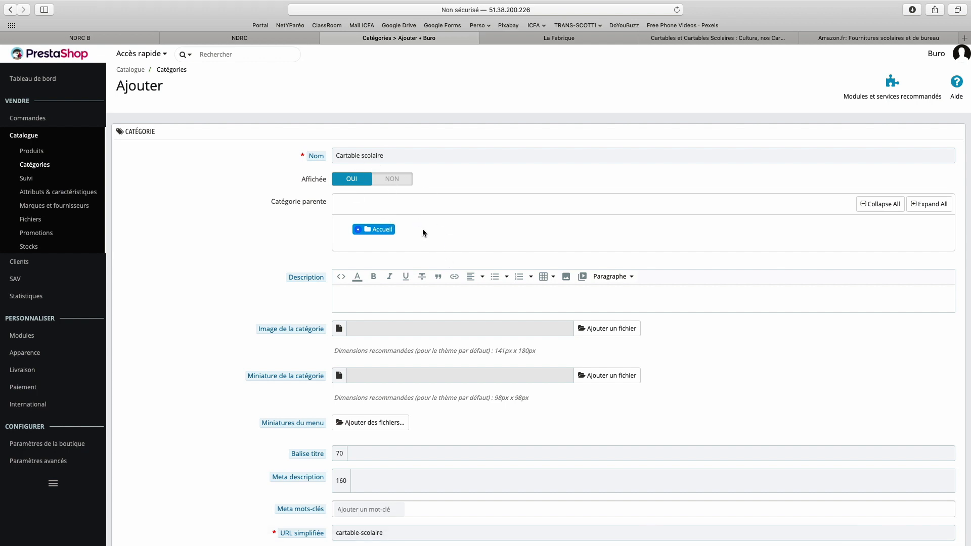
Step: Enter a category description starting "Bienvenue sur la Boutique Fournitures Scolaires et de Bureau" and citing more than 120 000 articles for work and studies
left_click(369, 287)
type("Bienvenue sur la Boutique Fournitures Scolaires et de Bureau. Avec plus de 120 000 articles, il y a tout le matériel nécessaire pour le travail et les études.")
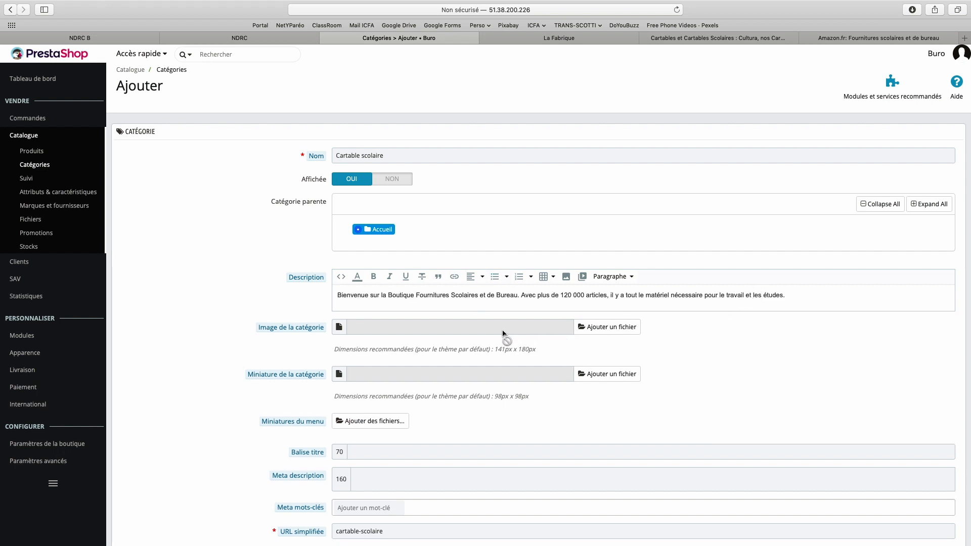
Step: Add Photoecole.jpg from the downloads folder as the category image and cartable.png as the category thumbnail
scroll(504, 334, "down", 1)
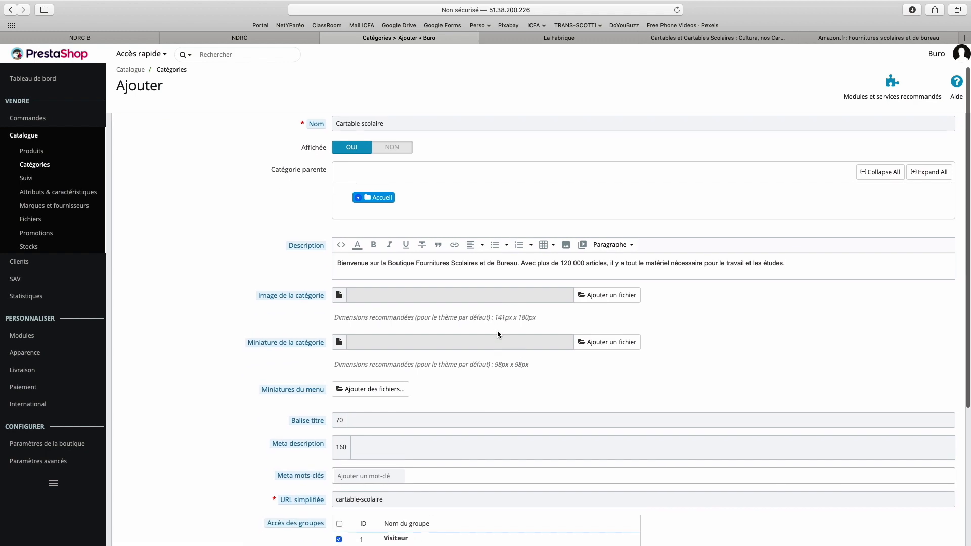
left_click(590, 298)
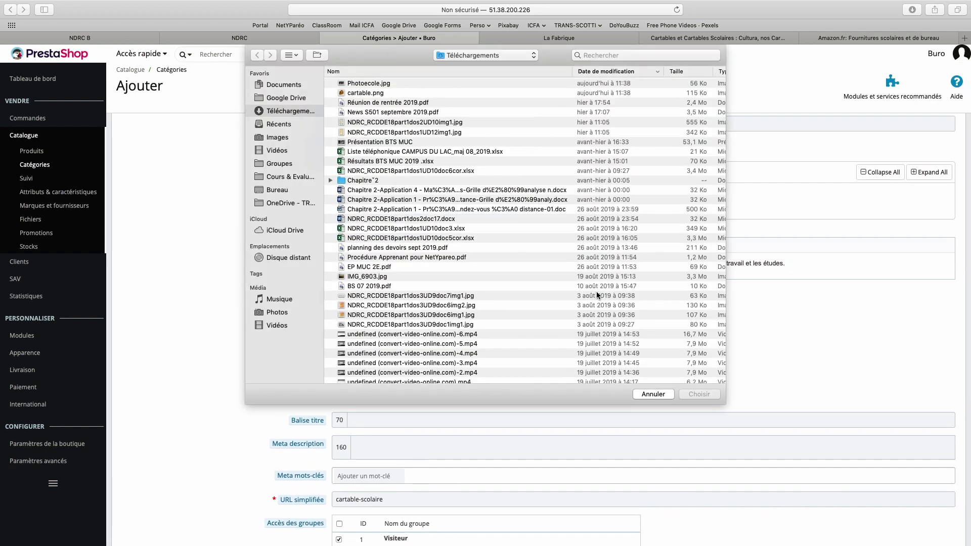
left_click(381, 84)
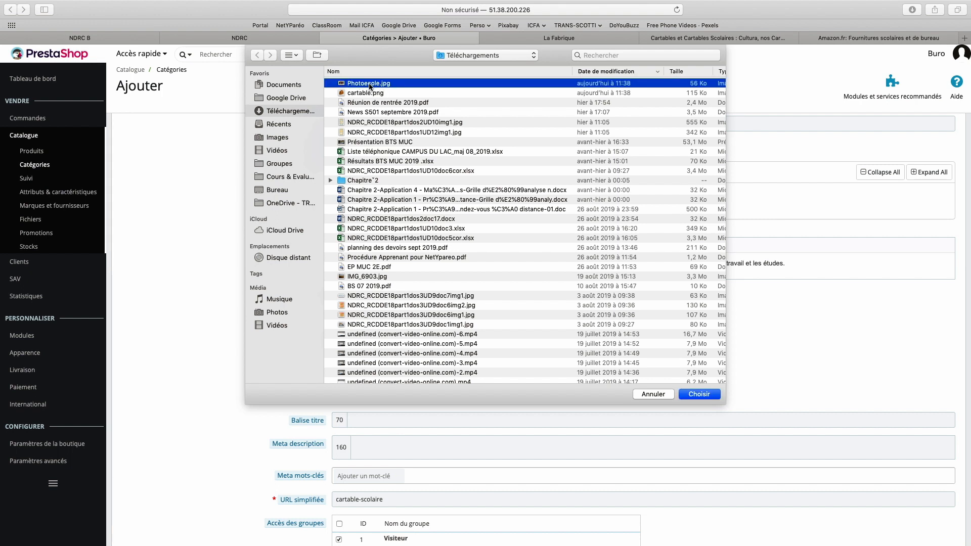
left_click(715, 394)
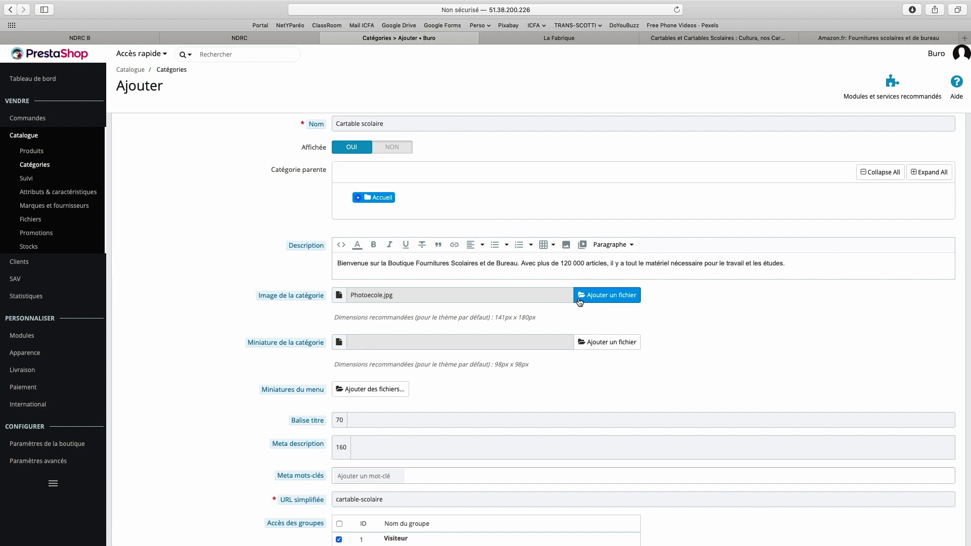
mouse_move(299, 300)
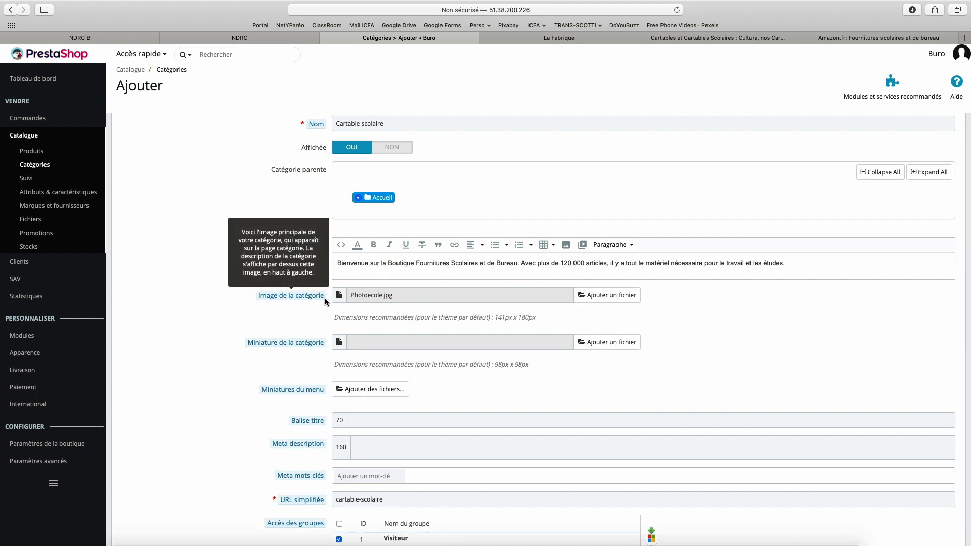
left_click(594, 343)
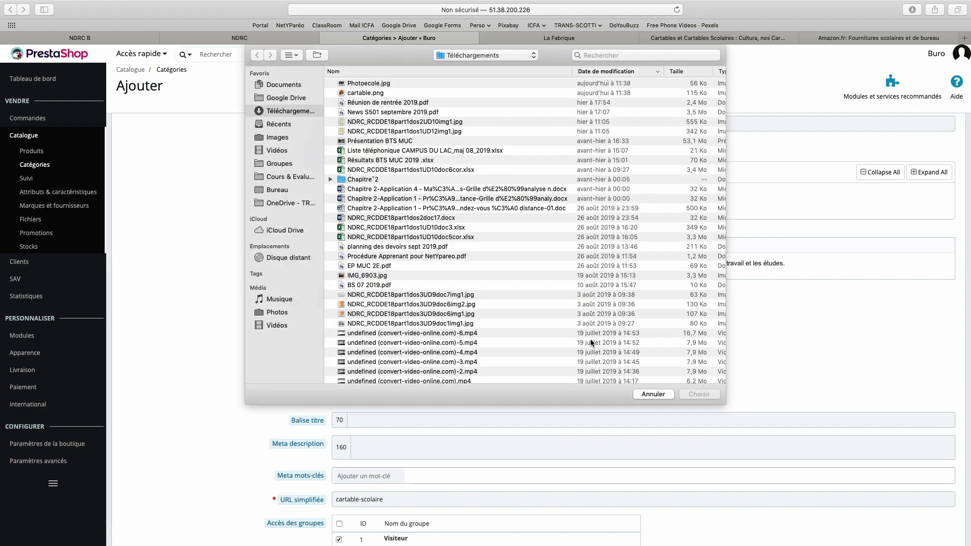
double_click(363, 92)
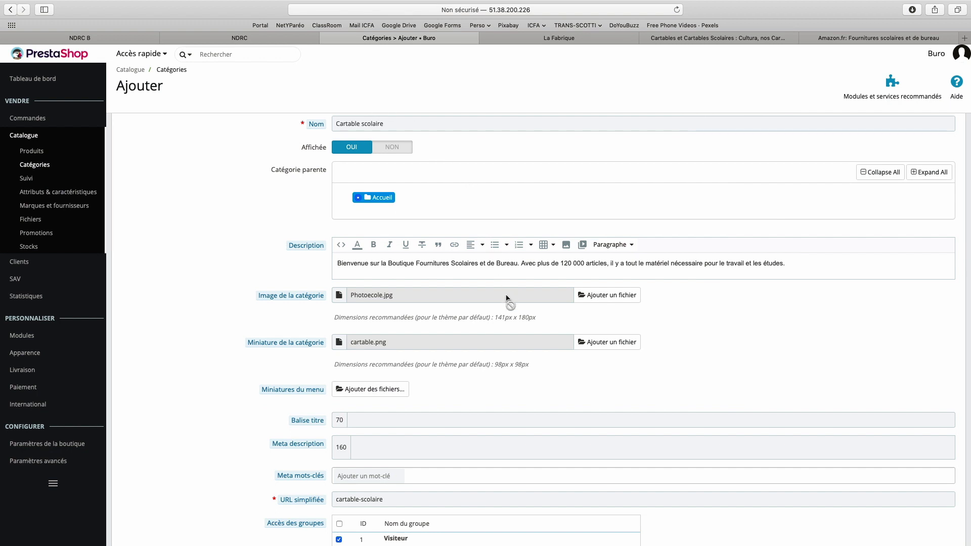
Step: Choose cartable.png as the file for the category's menu thumbnail
scroll(505, 299, "down", 2)
mouse_move(318, 345)
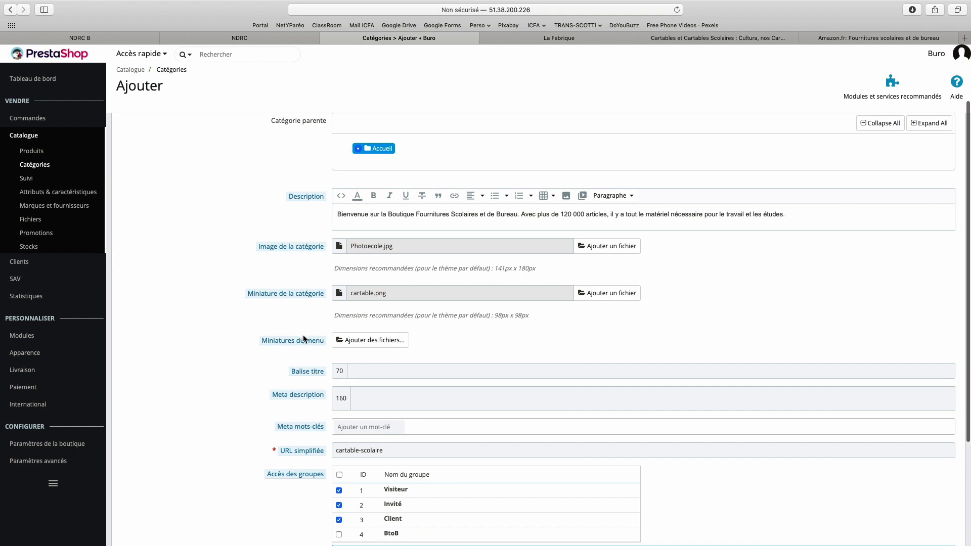
left_click(356, 343)
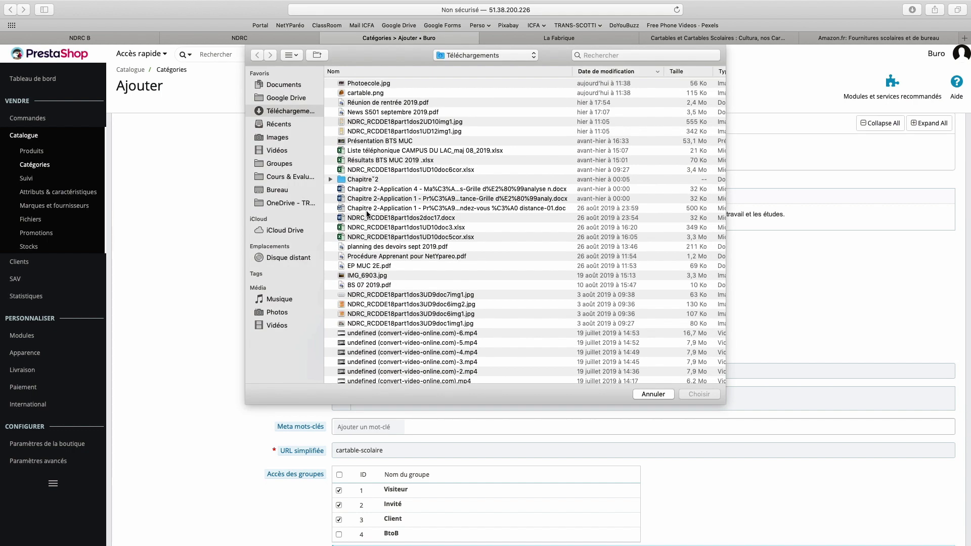
double_click(369, 92)
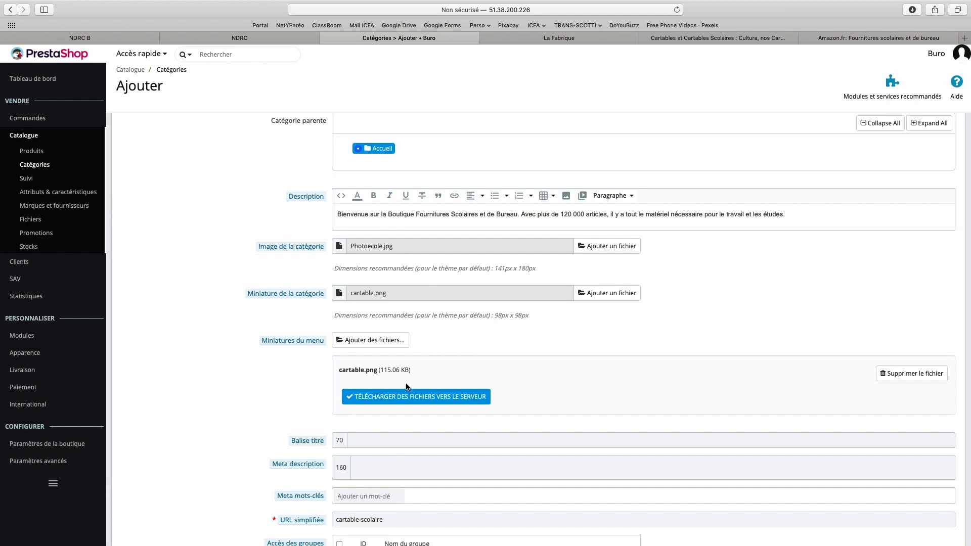
Step: Enter "Cartable scolaire" as the category's title tag
scroll(394, 359, "down", 1)
scroll(394, 360, "down", 6)
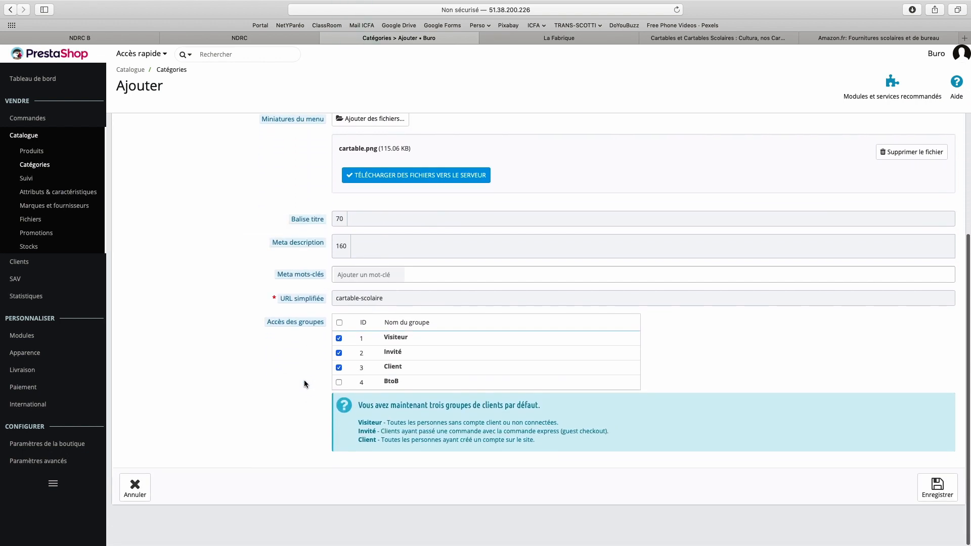
left_click(382, 218)
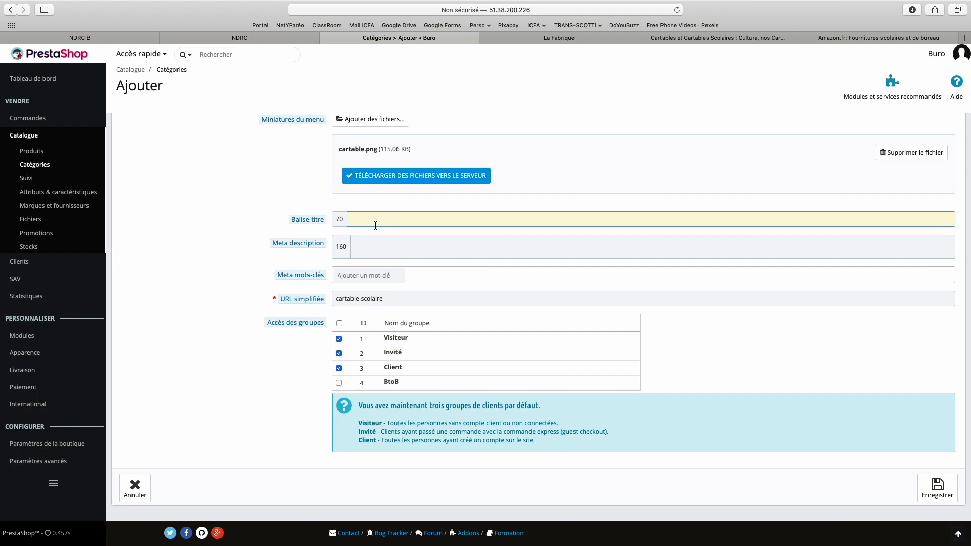
type("Cart")
key("BackSpace")
type("able scoalire")
Step: Copy the full category description text into the meta description
left_click(380, 243)
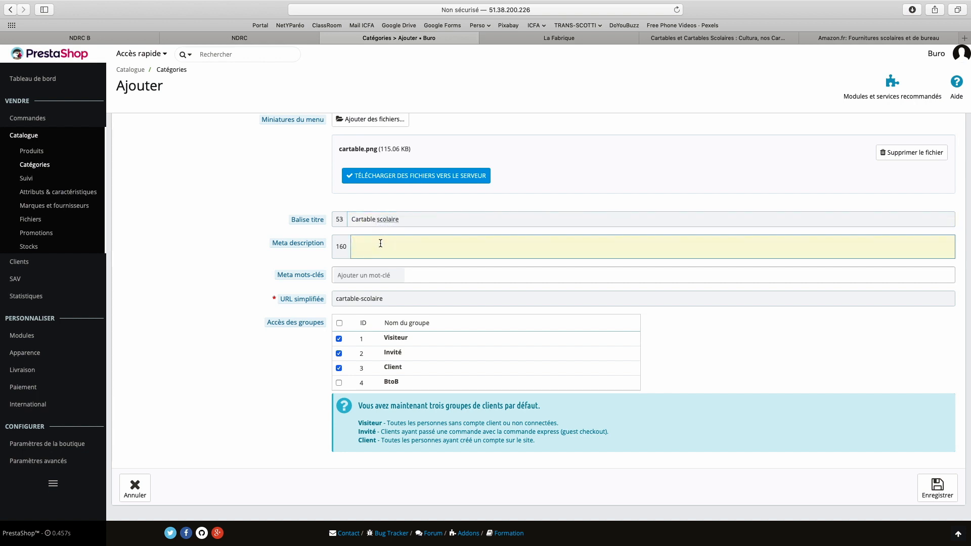
scroll(381, 243, "up", 5)
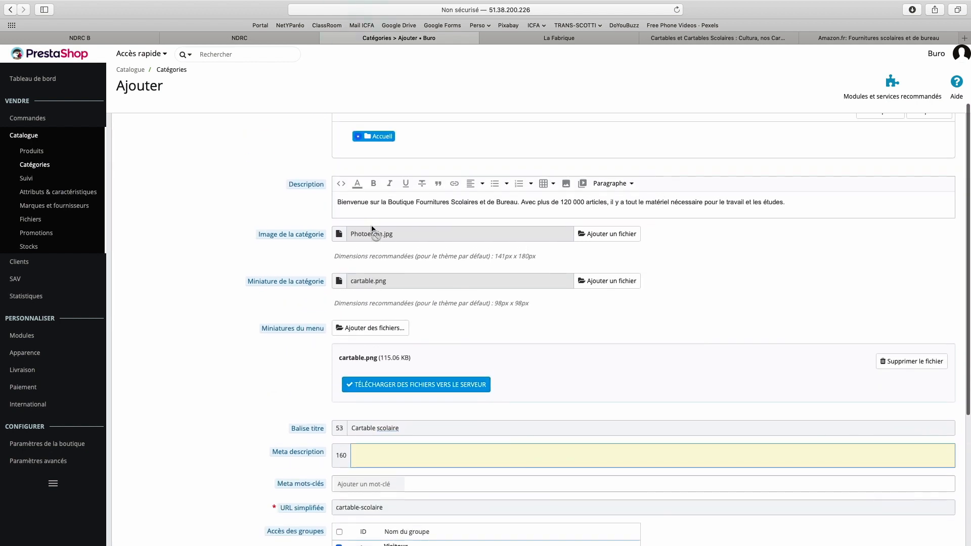
left_click_drag(343, 204, 449, 204)
left_click_drag(810, 207, 325, 207)
key("ctrl+c")
left_click(384, 458)
key("ctrl+v")
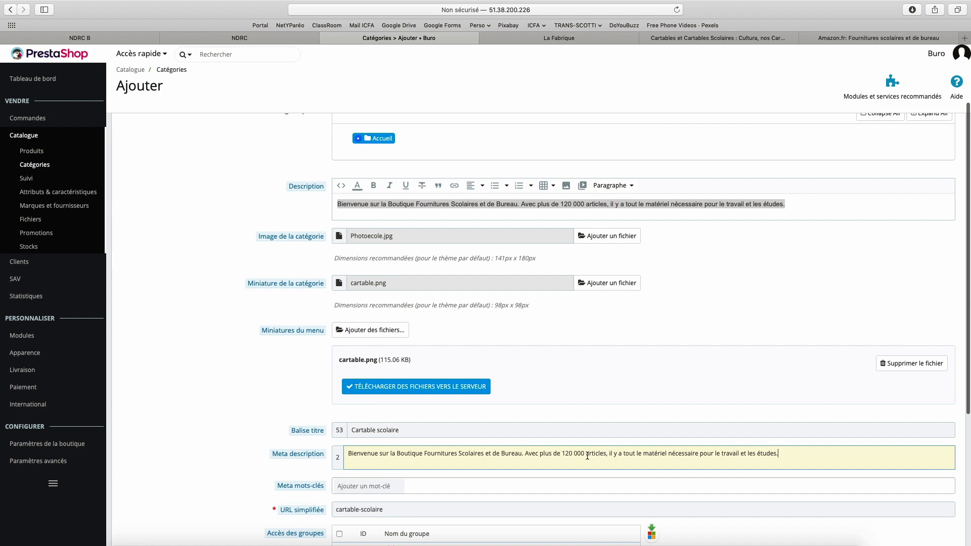
Step: Add the meta keywords "cartable", "scolaire" and "rentrée" to the category
scroll(530, 438, "down", 5)
left_click(452, 383)
scroll(449, 380, "down", 2)
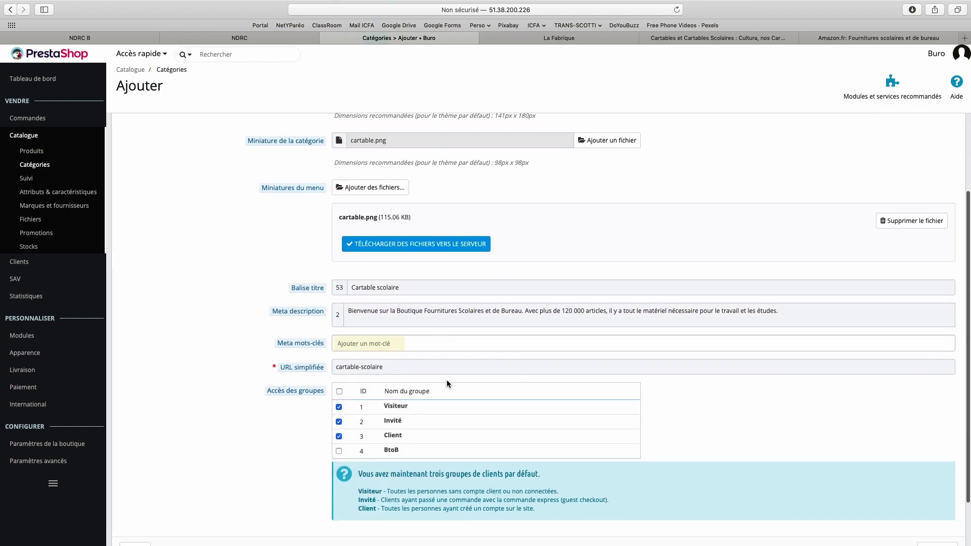
type("cartable")
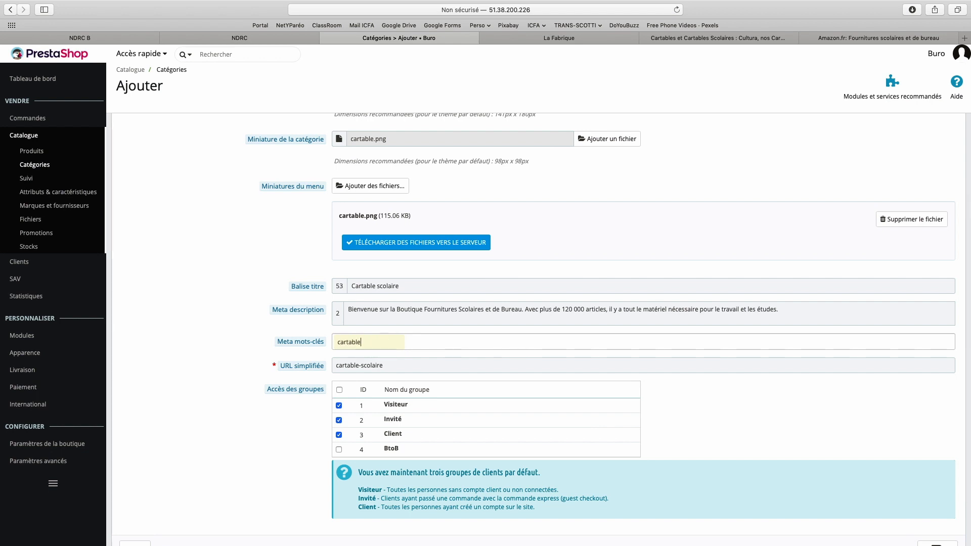
key("Return")
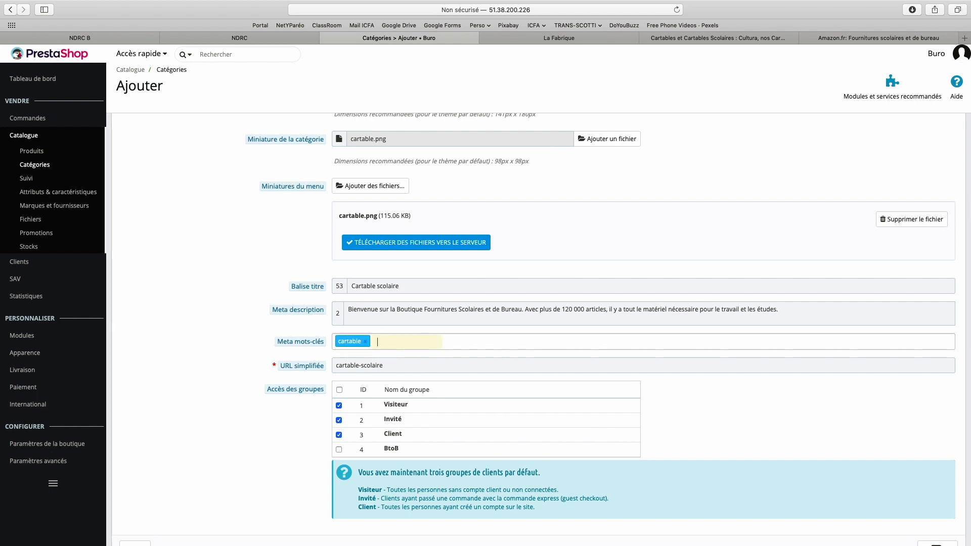
type("scolaire")
key("Return")
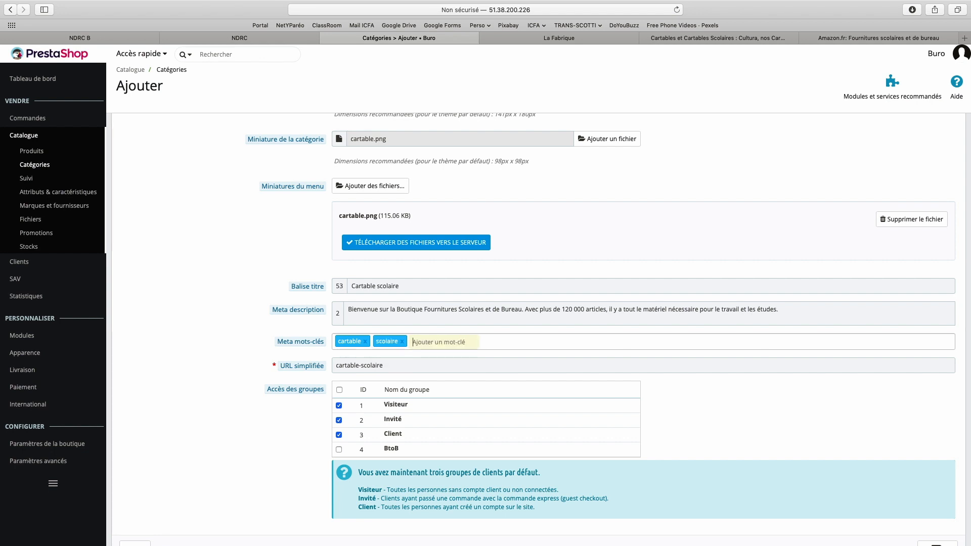
type("rentrée")
key("Return")
Step: Review the simplified URL and the group access settings, and save the new category
left_click(371, 365)
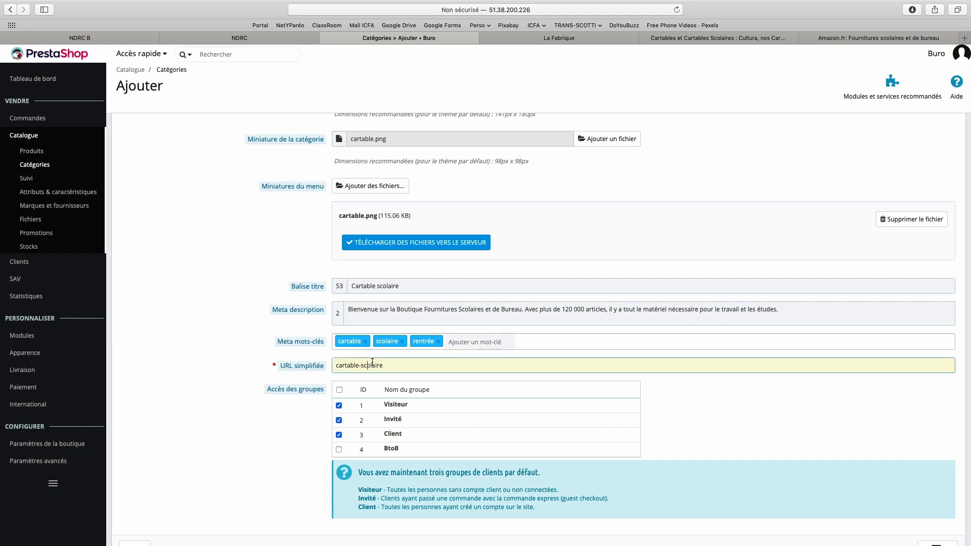
mouse_move(300, 363)
left_click_drag(409, 365, 333, 365)
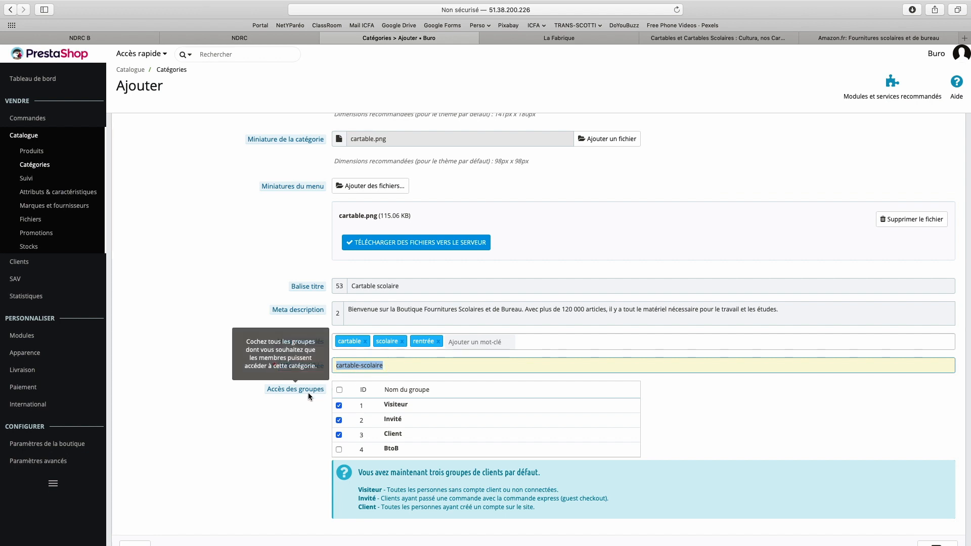
left_click(292, 414)
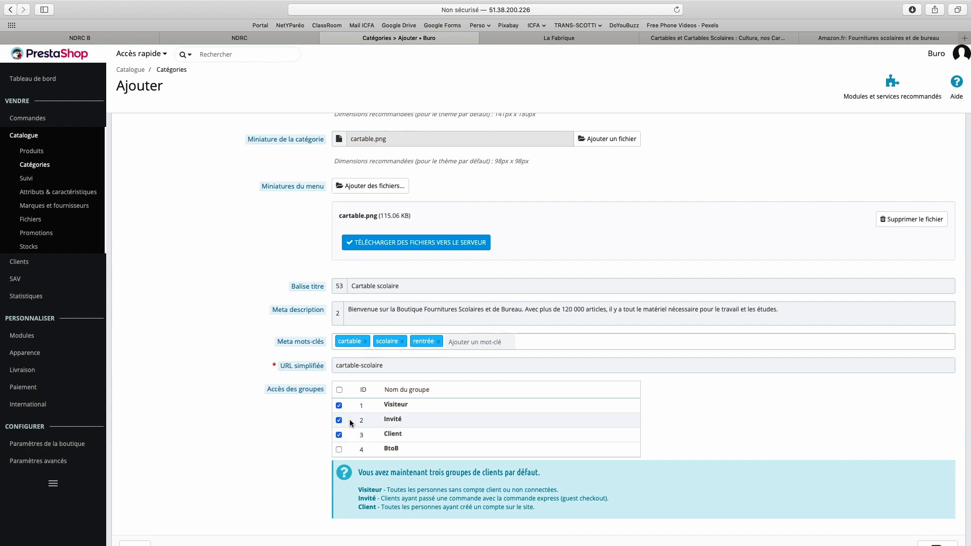
scroll(330, 438, "down", 3)
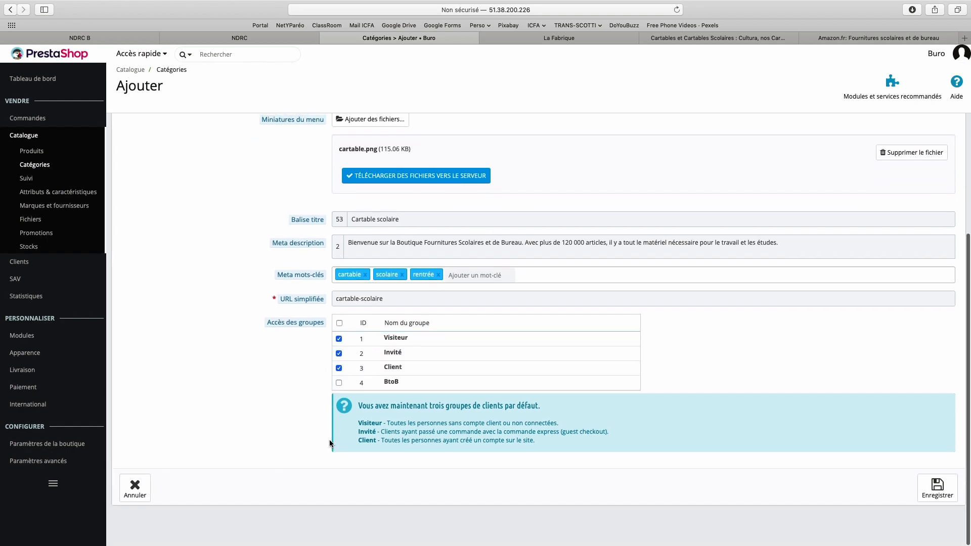
scroll(329, 439, "up", 10)
scroll(329, 438, "down", 10)
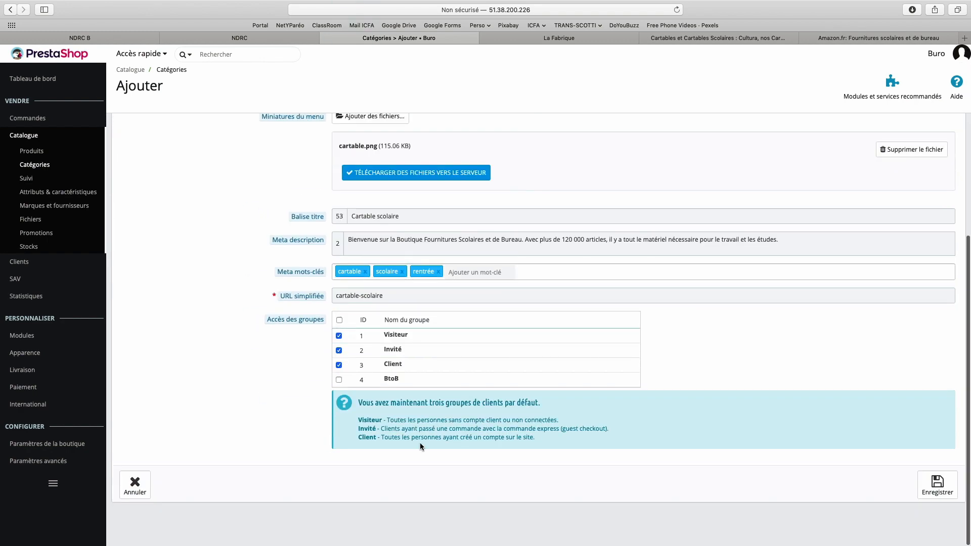
left_click(944, 490)
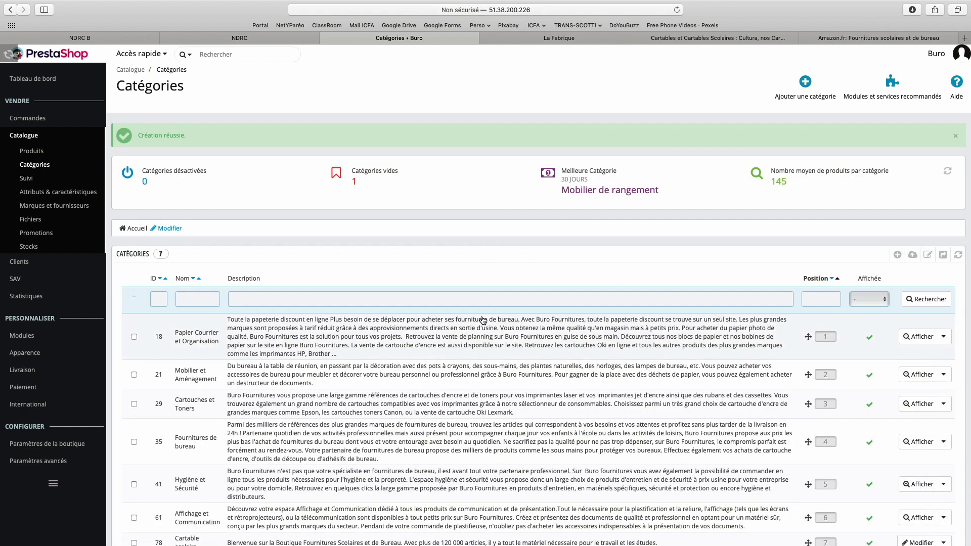
scroll(435, 363, "down", 3)
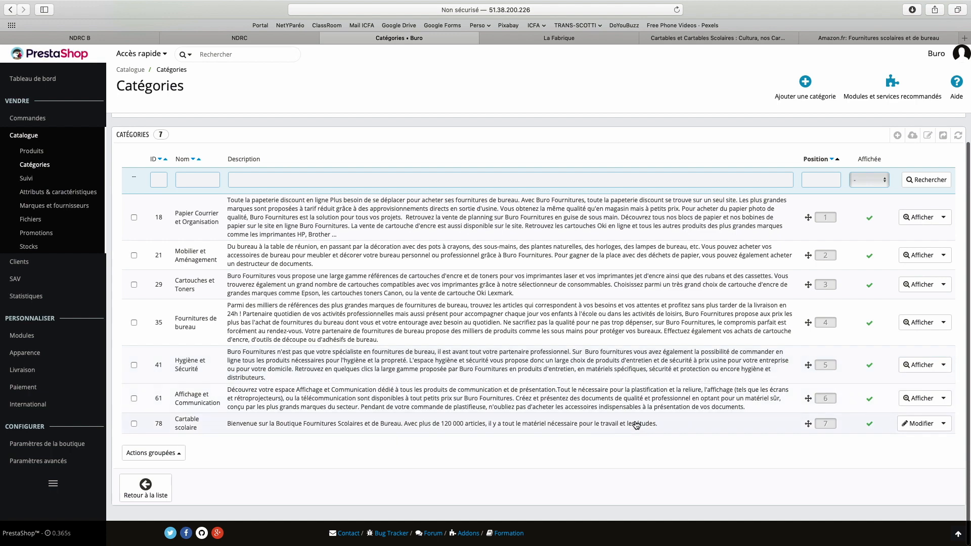
Step: Start a new category and name it "Cartable Maternelle"
scroll(635, 407, "up", 1)
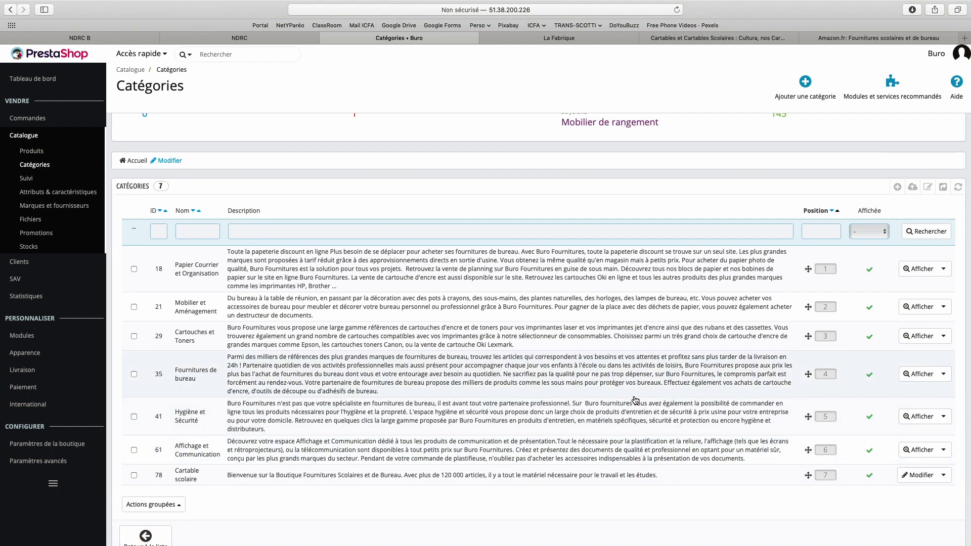
scroll(703, 314, "up", 2)
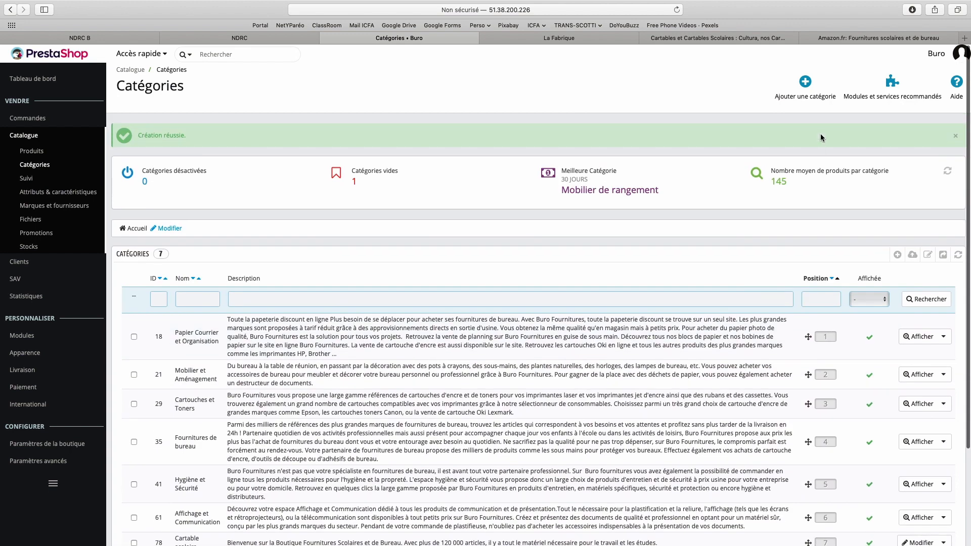
left_click(813, 83)
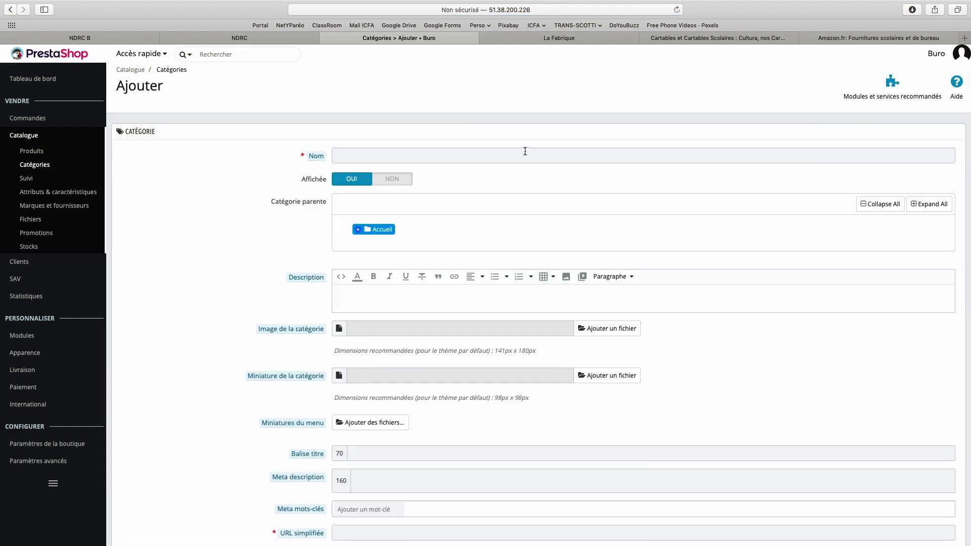
left_click(493, 161)
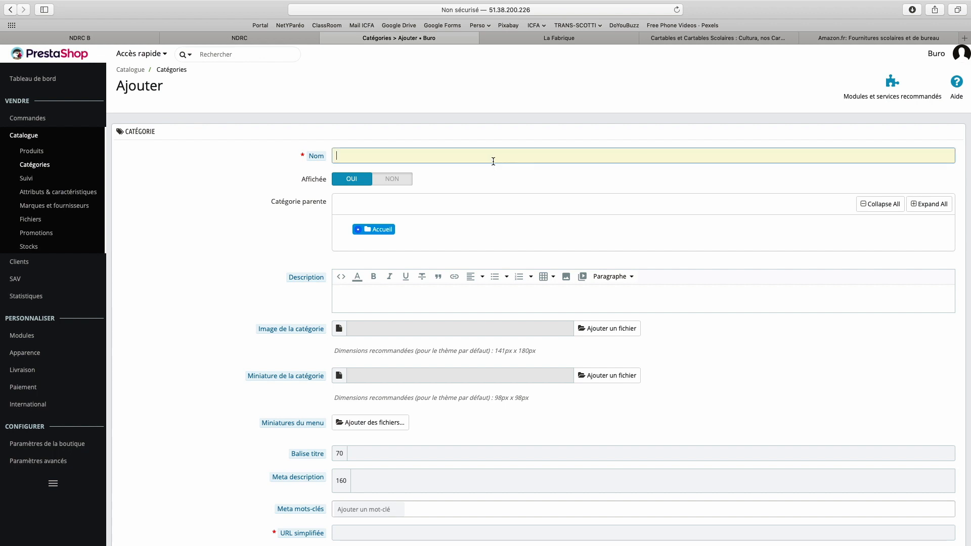
type("Cartable Maternelle")
left_click(499, 200)
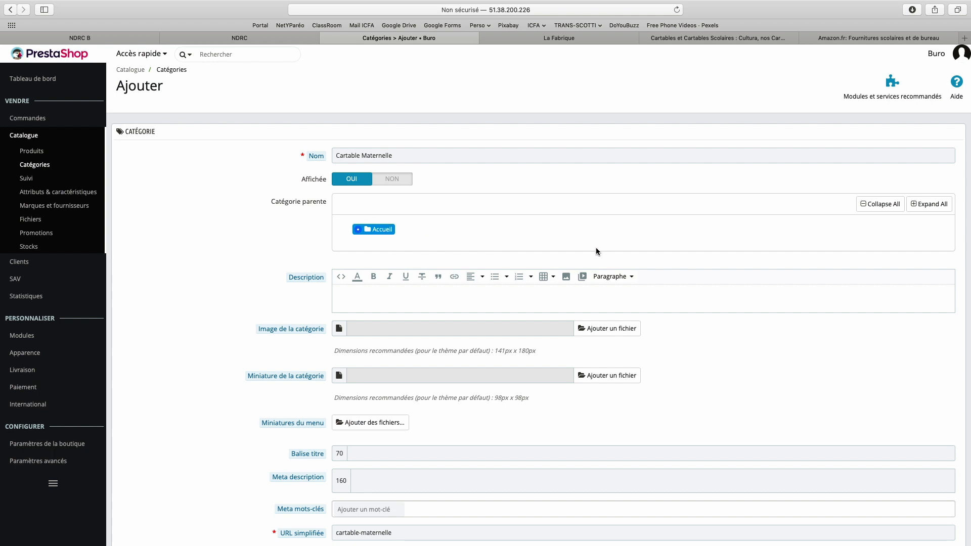
Step: Expand the full category tree and set "Cartable scolaire" as the parent category
left_click(931, 208)
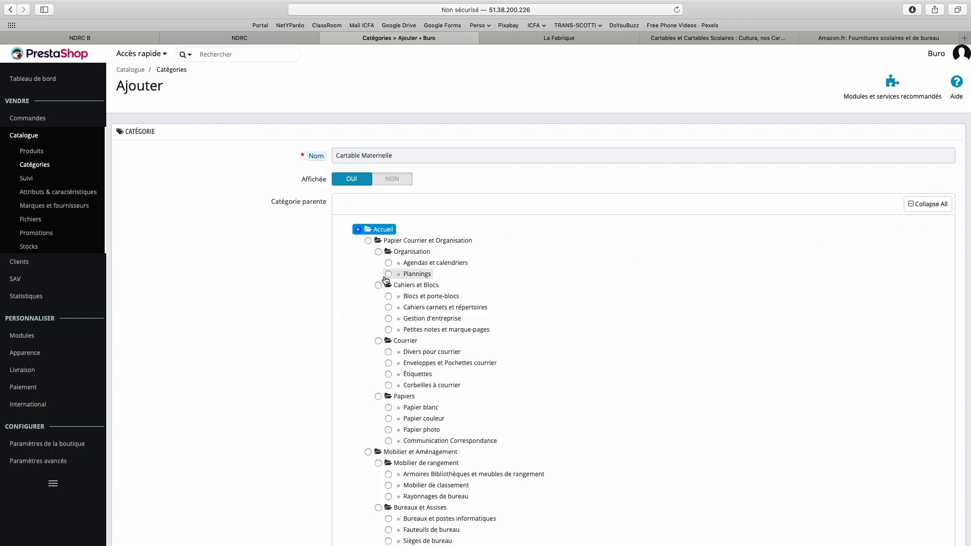
scroll(378, 283, "down", 5)
scroll(378, 285, "down", 5)
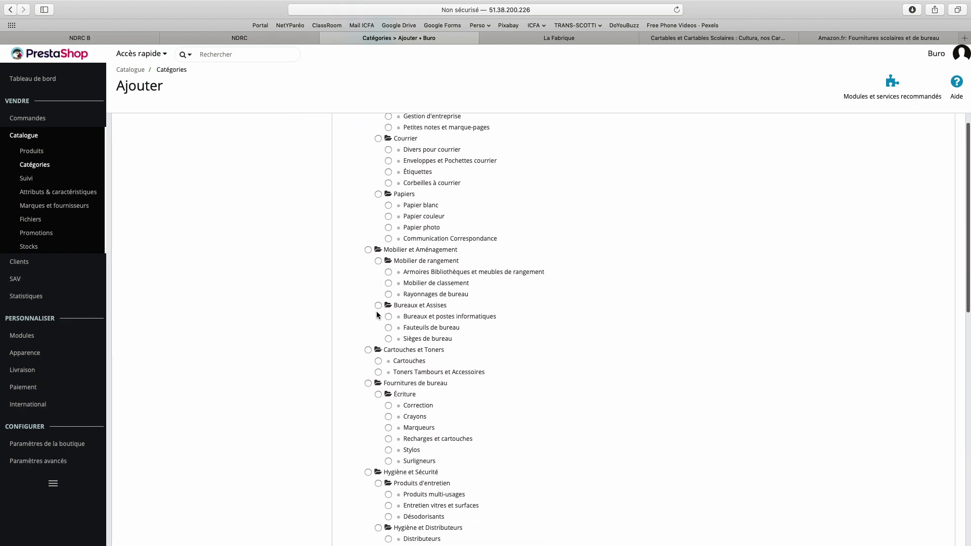
left_click(368, 468)
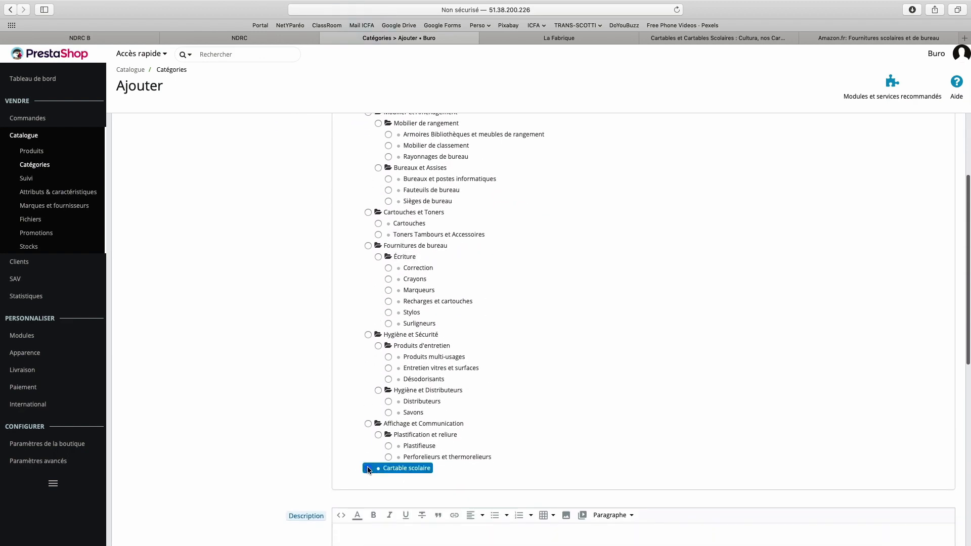
scroll(358, 363, "up", 8)
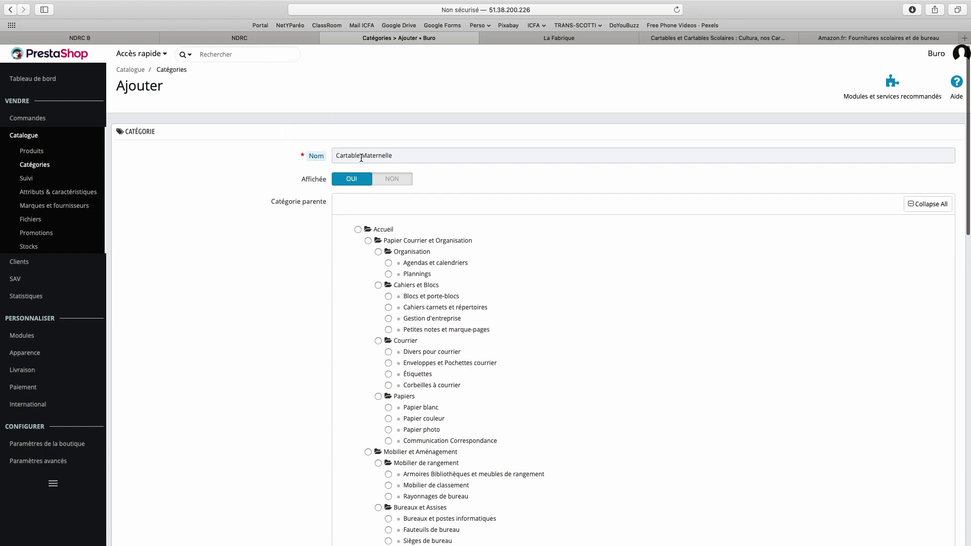
scroll(271, 306, "down", 9)
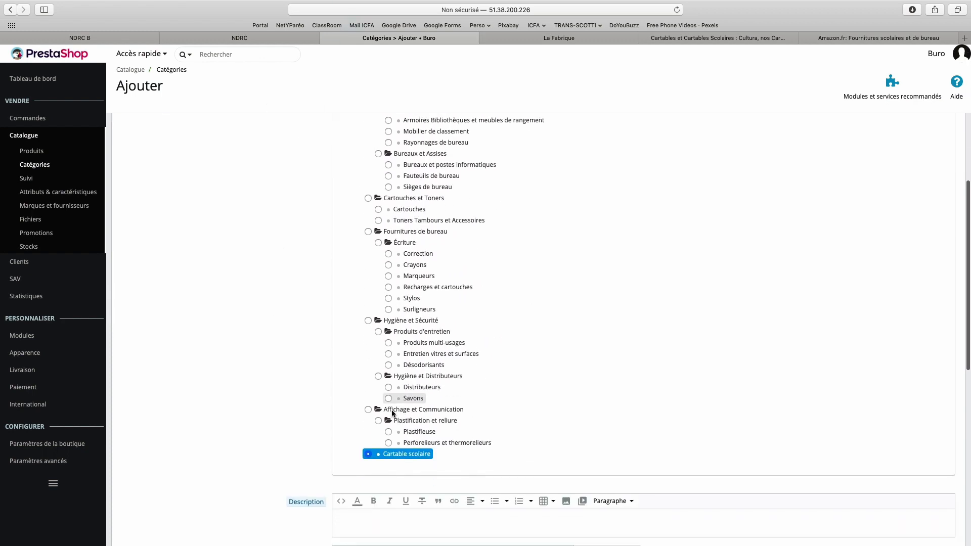
Step: Leave the description, images and metadata empty, keep the default group access, and save the new subcategory
left_click(375, 487)
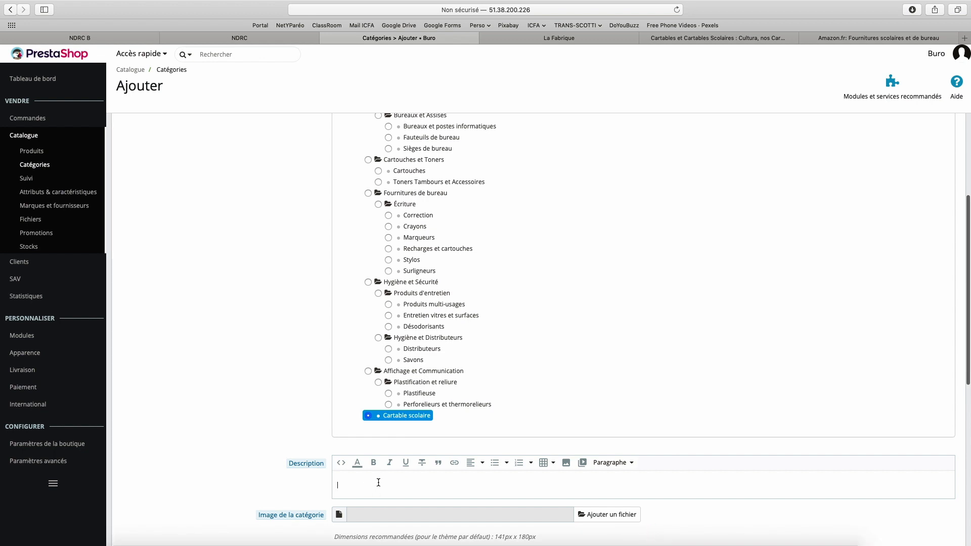
scroll(369, 480, "down", 3)
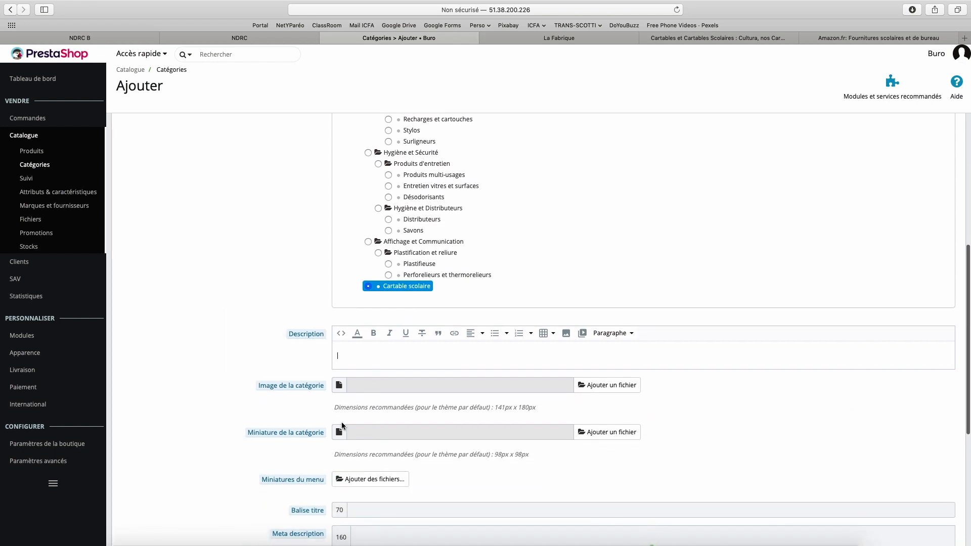
scroll(341, 426, "down", 1)
scroll(349, 429, "down", 3)
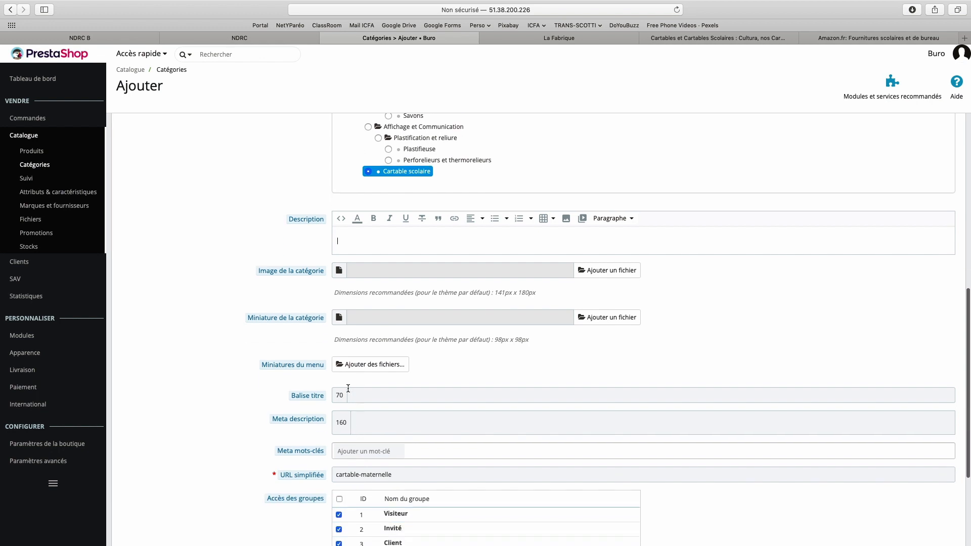
scroll(384, 419, "down", 5)
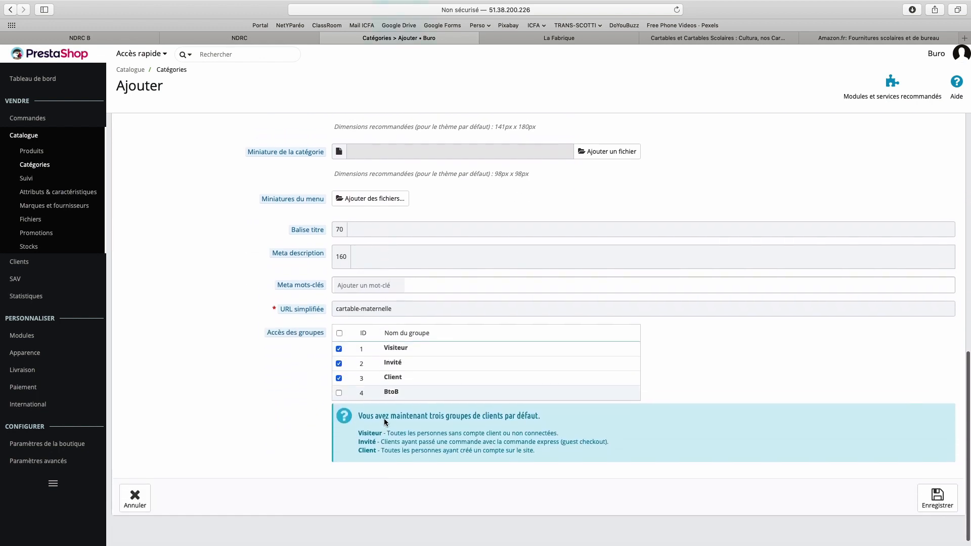
left_click(923, 487)
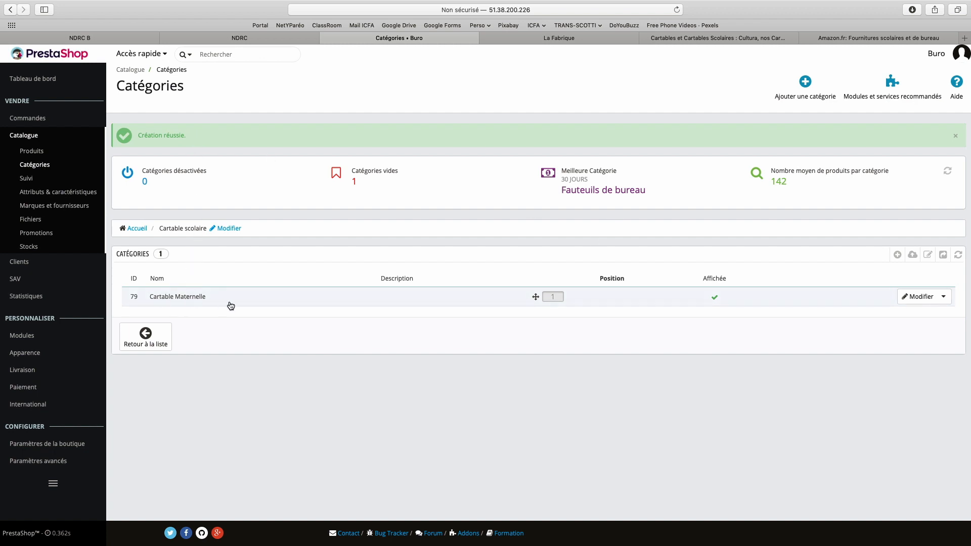
Step: Return to the main category list and open "Cartable scolaire" to check its subcategories
left_click(35, 164)
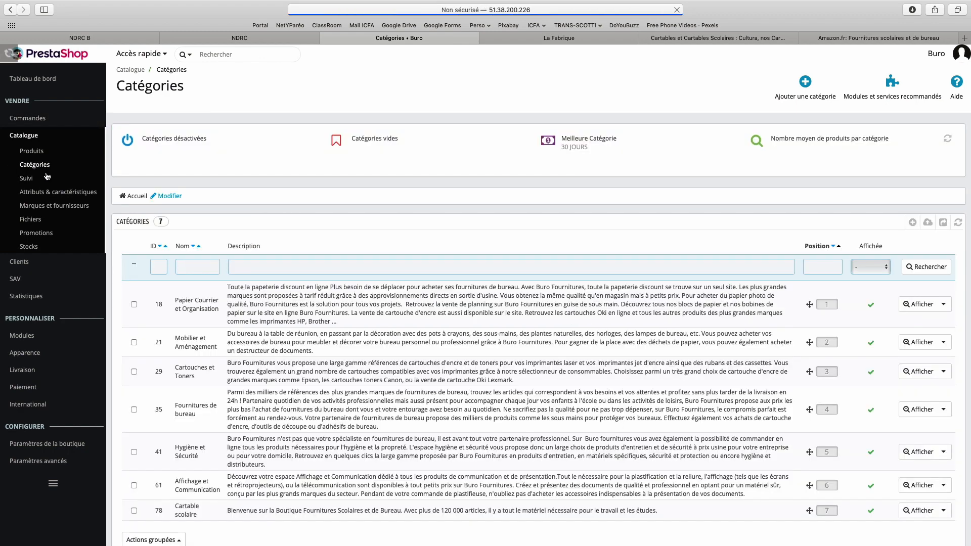
scroll(356, 255, "down", 3)
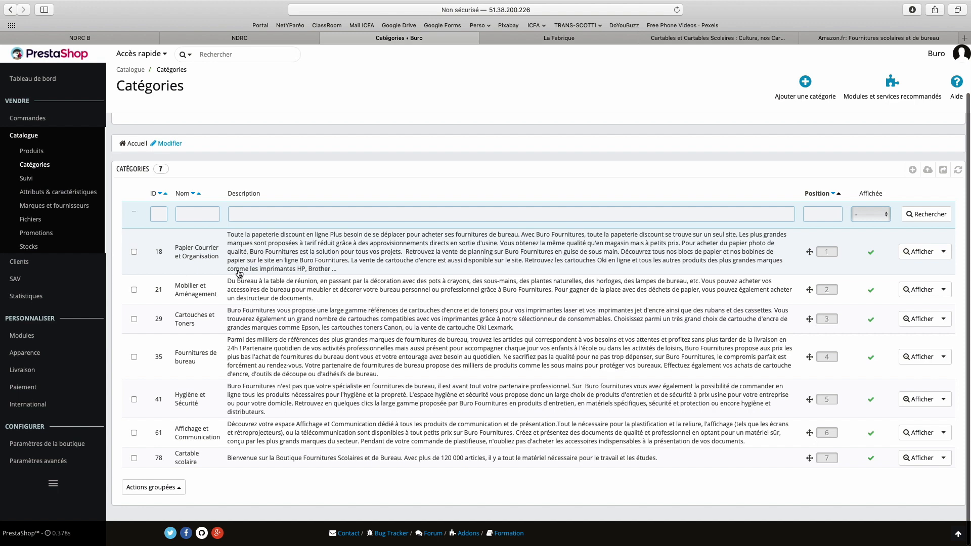
left_click(286, 458)
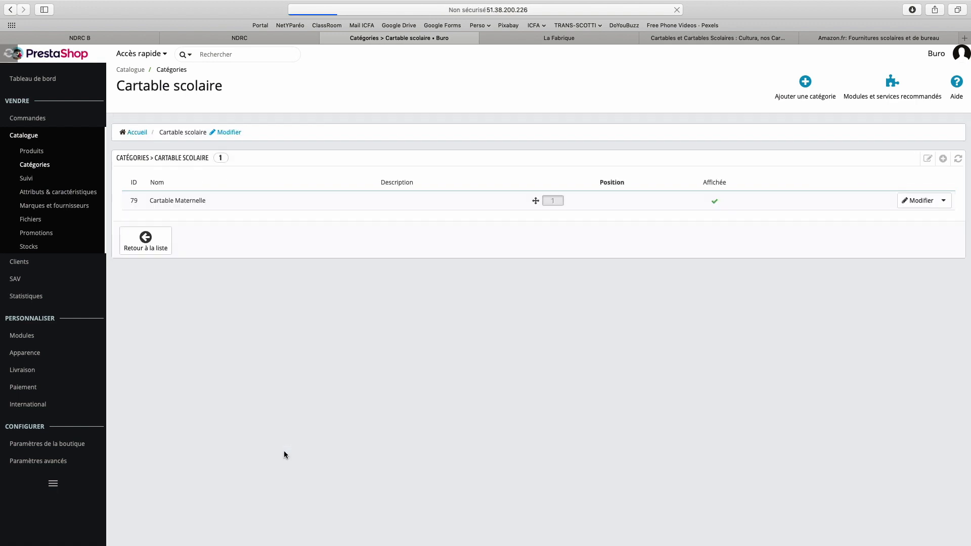